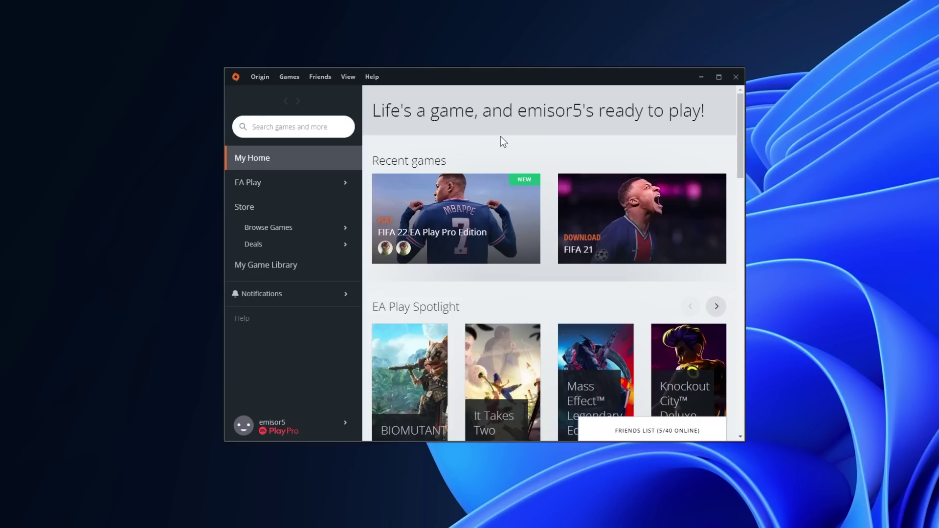
- Launch FIFA 22 from Recent games on My Home and centre its launcher window
{"action": "left_click", "coordinate": [473, 224]}
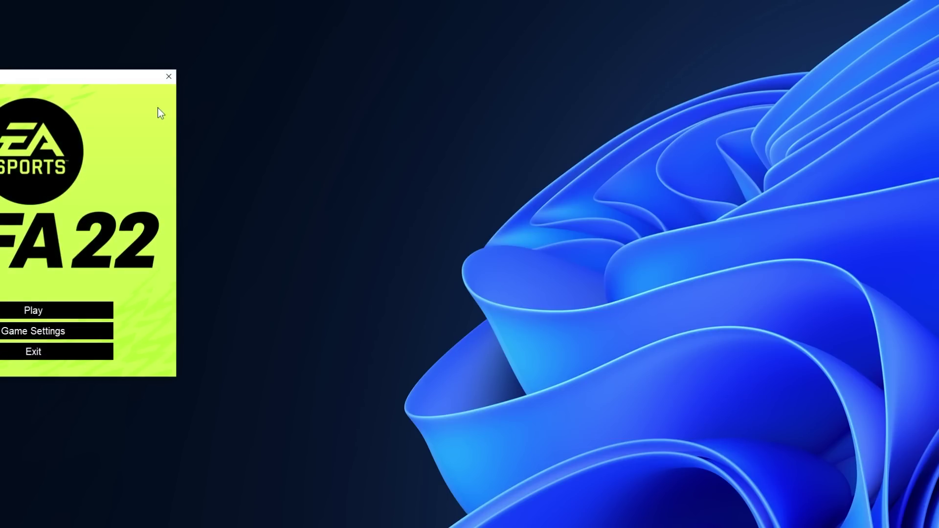
{"action": "left_click_drag", "start_coordinate": [90, 83], "coordinate": [515, 85]}
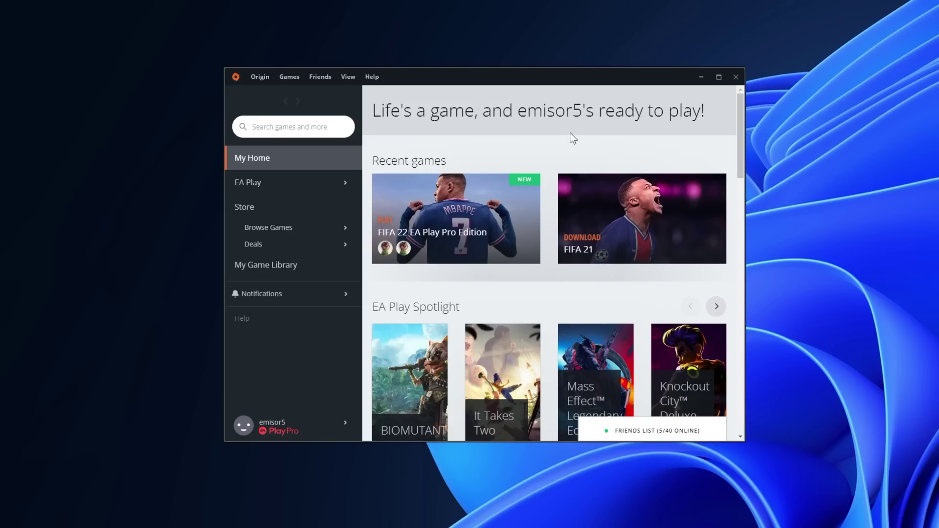
- Run Repair on FIFA 22 from its tile's settings menu in My Game Library
{"action": "left_click", "coordinate": [276, 267]}
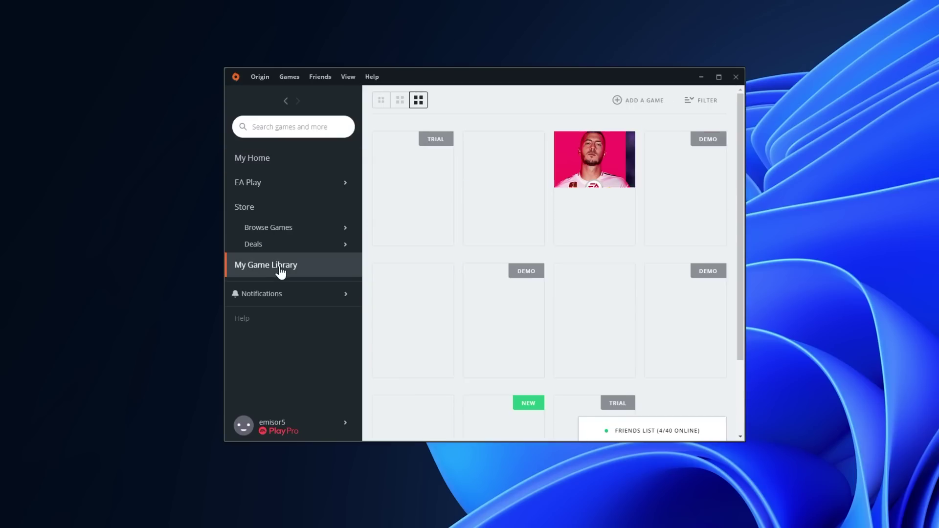
{"action": "scroll", "coordinate": [497, 345], "scroll_direction": "down", "scroll_amount": 2}
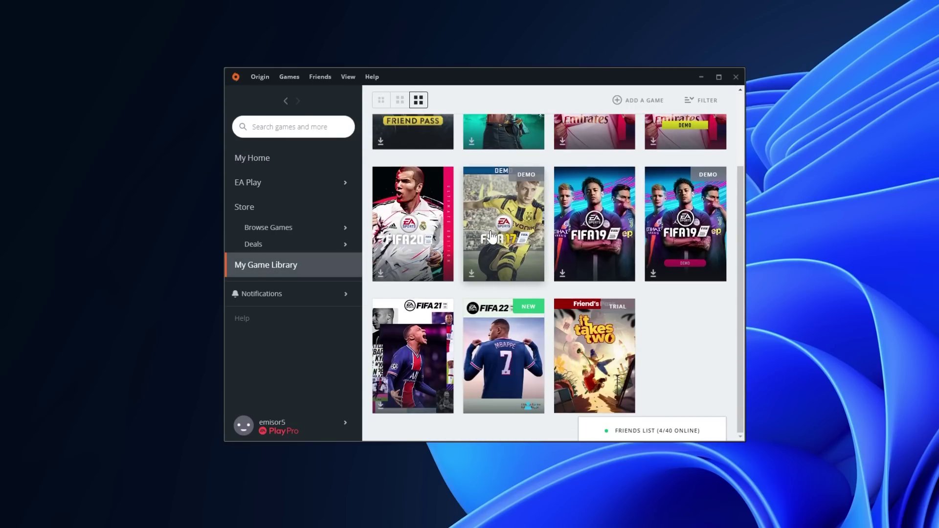
{"action": "left_click", "coordinate": [497, 348]}
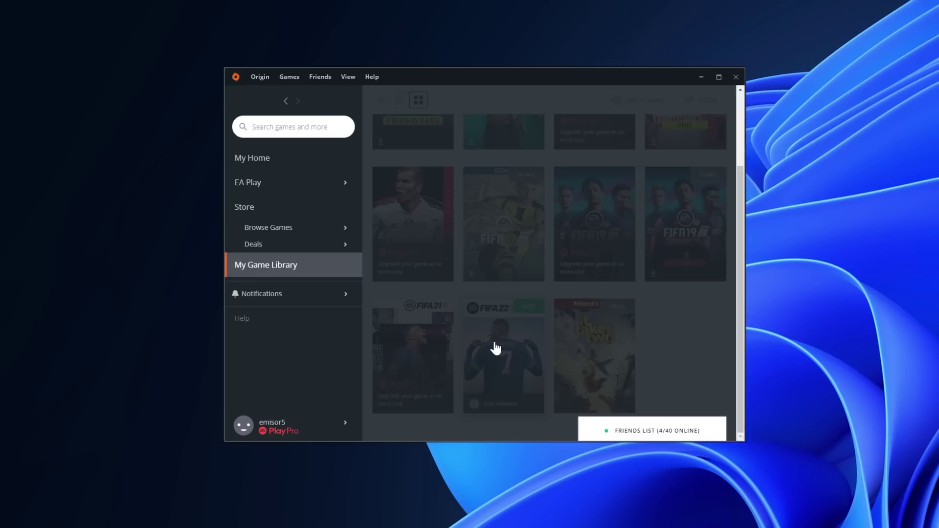
{"action": "left_click", "coordinate": [579, 289]}
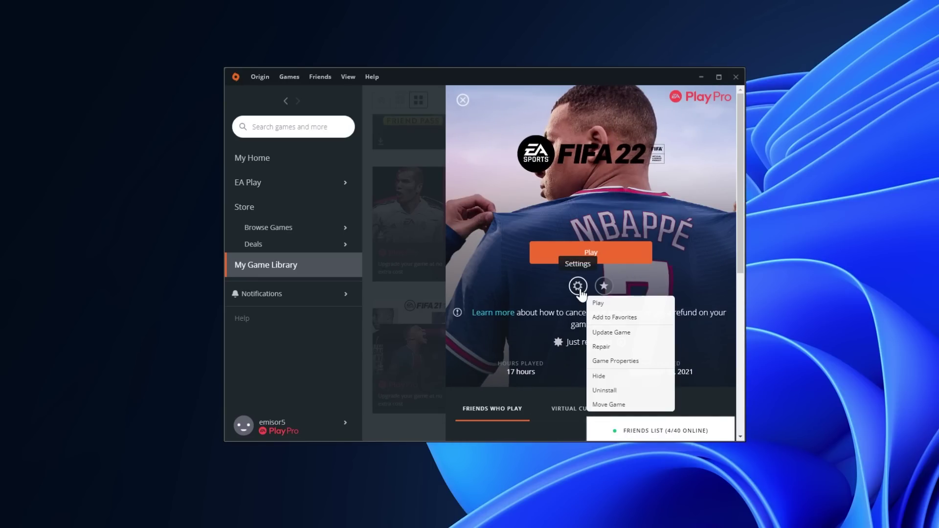
{"action": "left_click", "coordinate": [618, 354]}
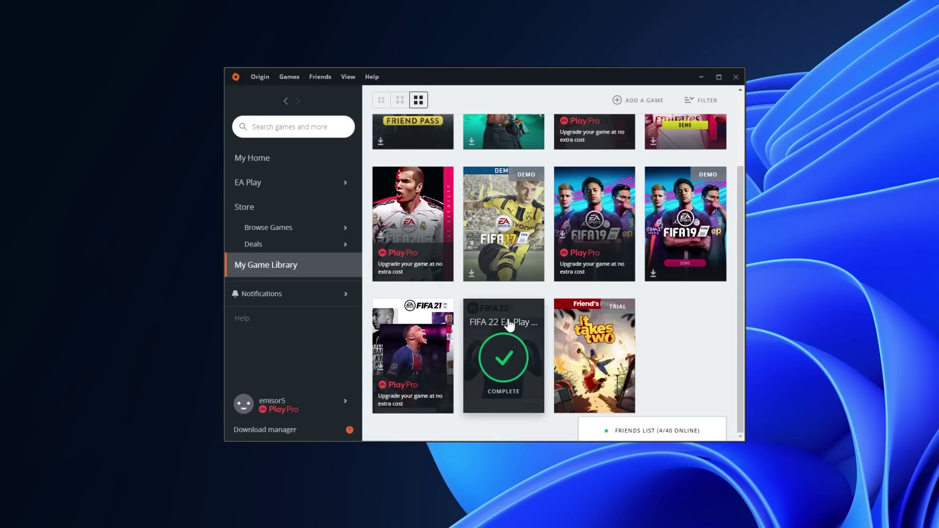
- Run Update Game on FIFA 22 and dismiss the You're all set confirmation
{"action": "left_click", "coordinate": [508, 324]}
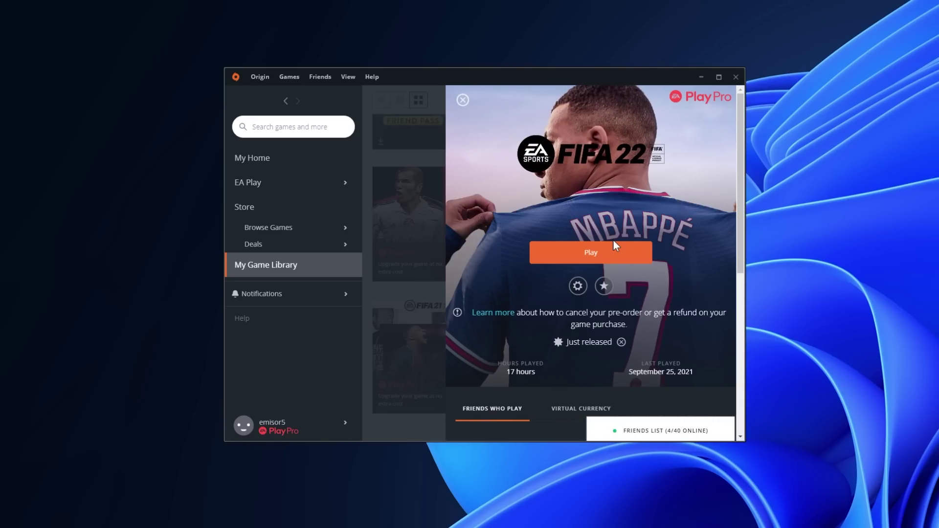
{"action": "left_click", "coordinate": [573, 288]}
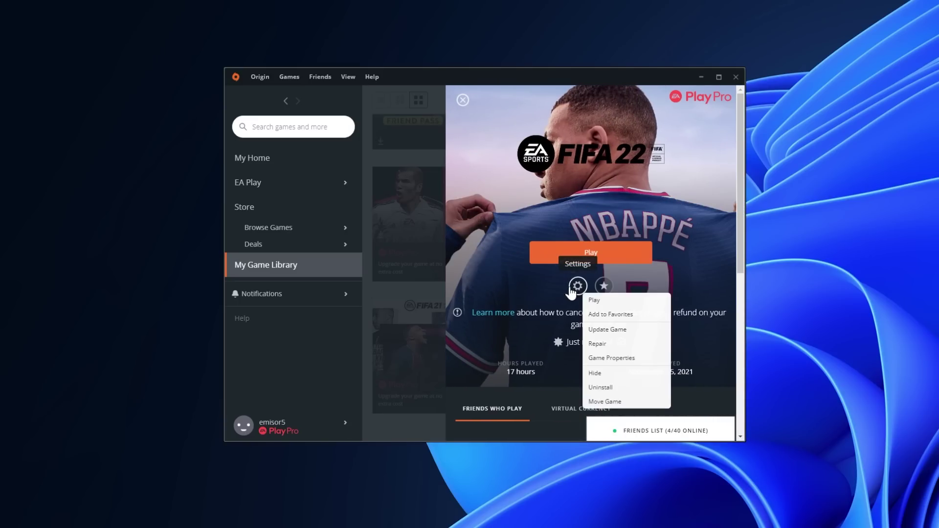
{"action": "left_click", "coordinate": [634, 337]}
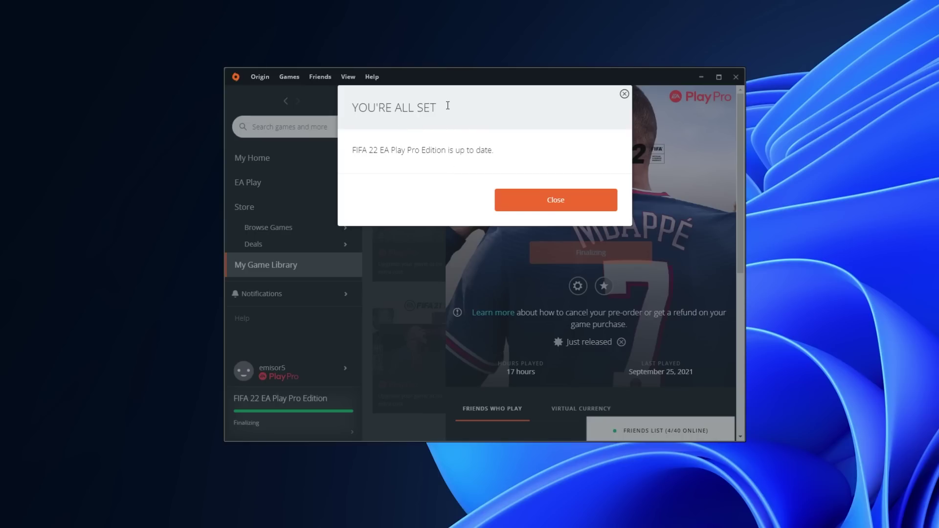
{"action": "left_click_drag", "start_coordinate": [450, 149], "coordinate": [516, 147]}
{"action": "left_click", "coordinate": [516, 147]}
{"action": "left_click", "coordinate": [561, 206]}
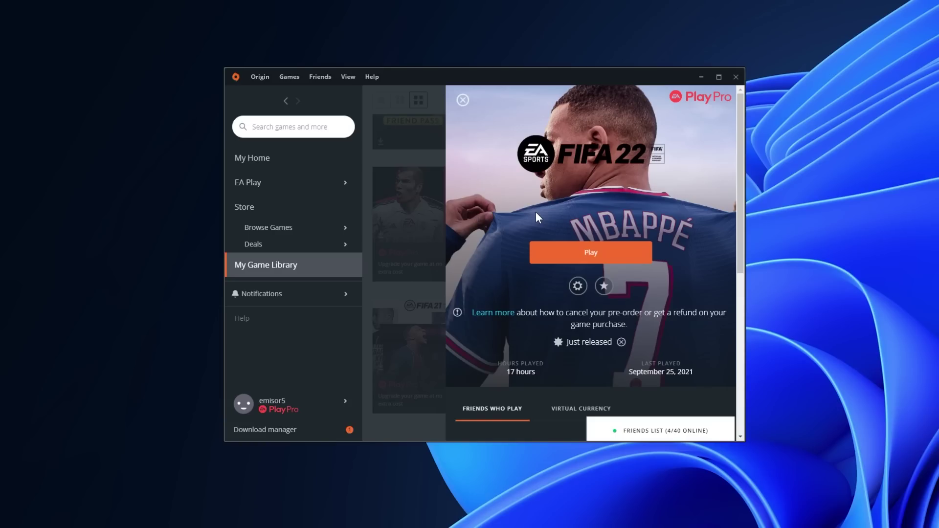
- Close the FIFA 22 details panel and sign out through the Origin menu
{"action": "left_click", "coordinate": [463, 100]}
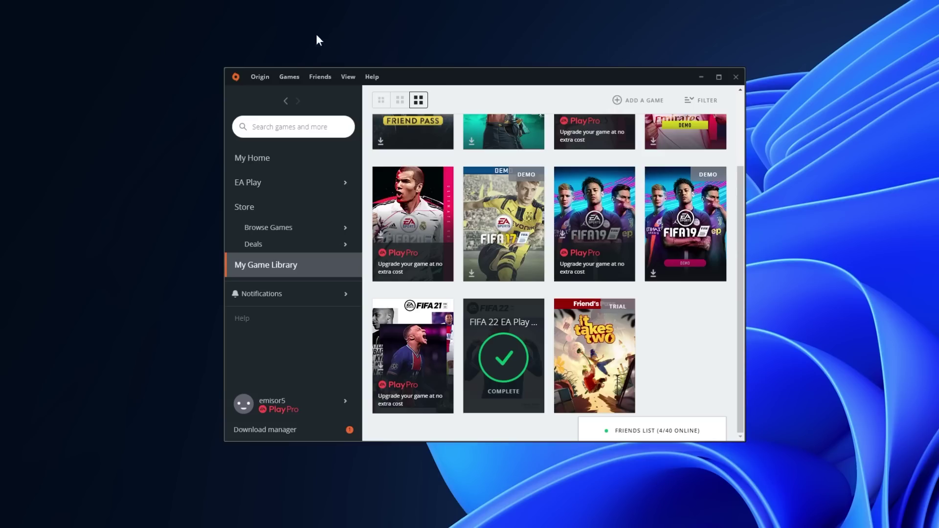
{"action": "left_click", "coordinate": [259, 77]}
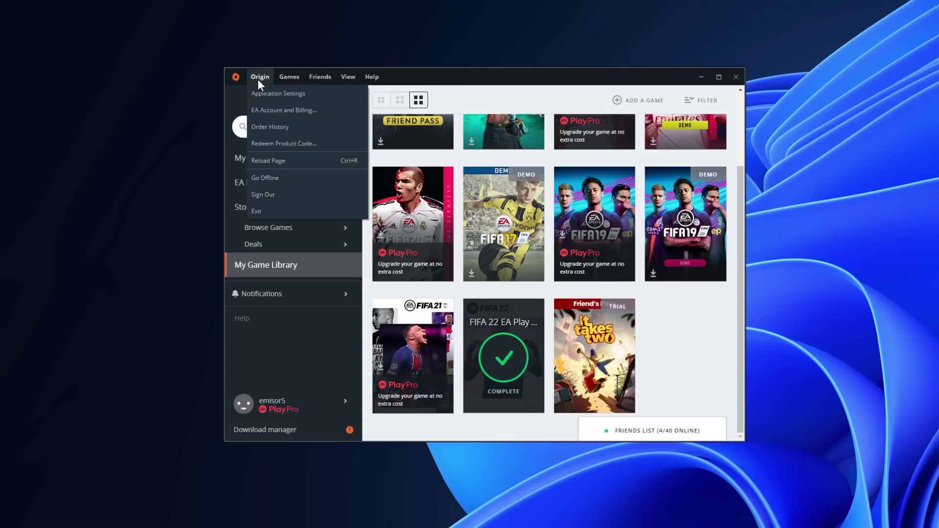
{"action": "left_click", "coordinate": [283, 193]}
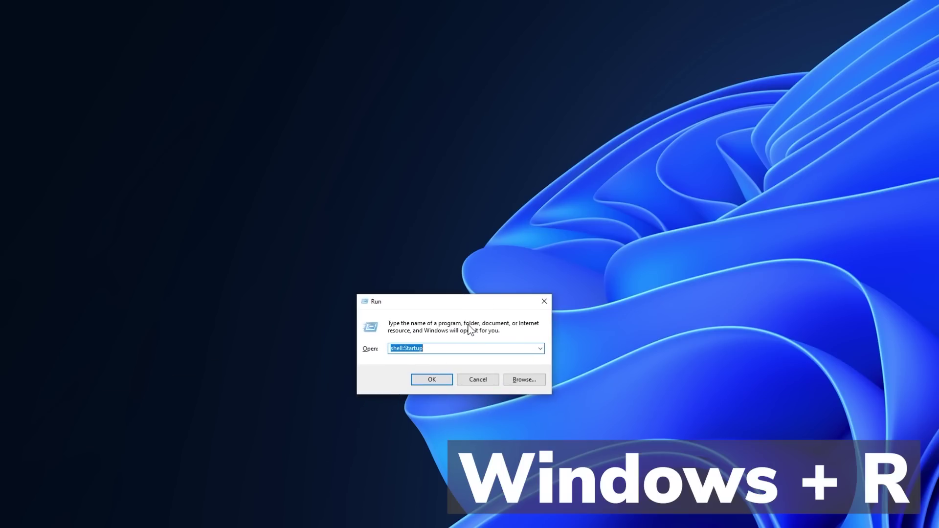
- Open the Origin folder inside %programdata% from the Run dialog
{"action": "type", "text": "%"}
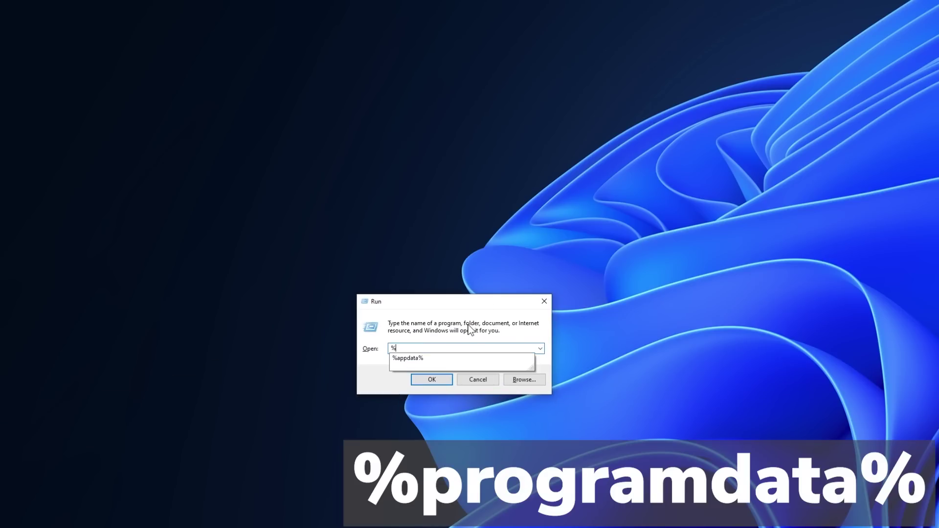
{"action": "type", "text": "programdata%"}
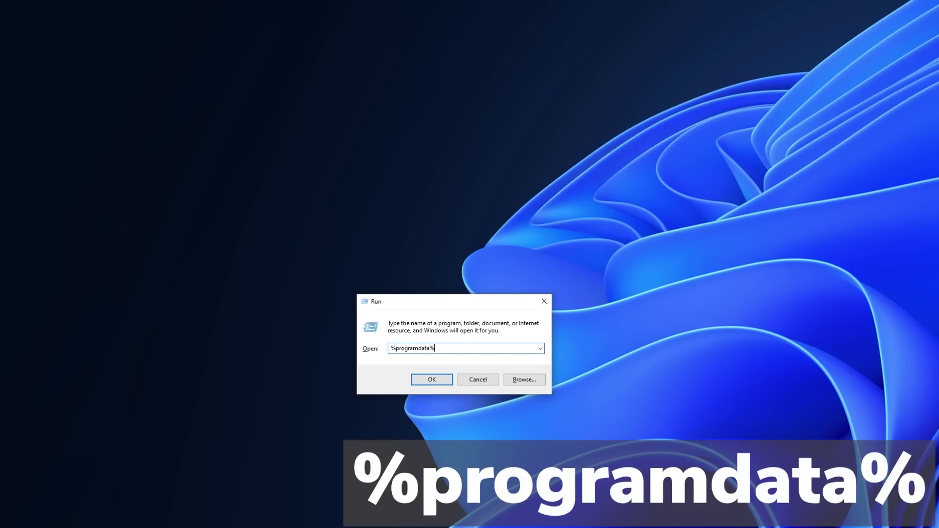
{"action": "key", "text": "Return"}
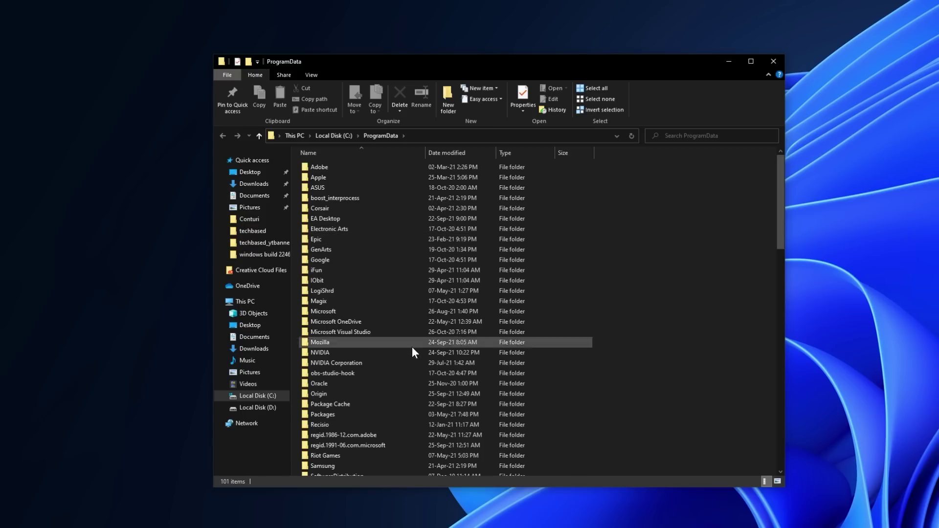
{"action": "double_click", "coordinate": [340, 397]}
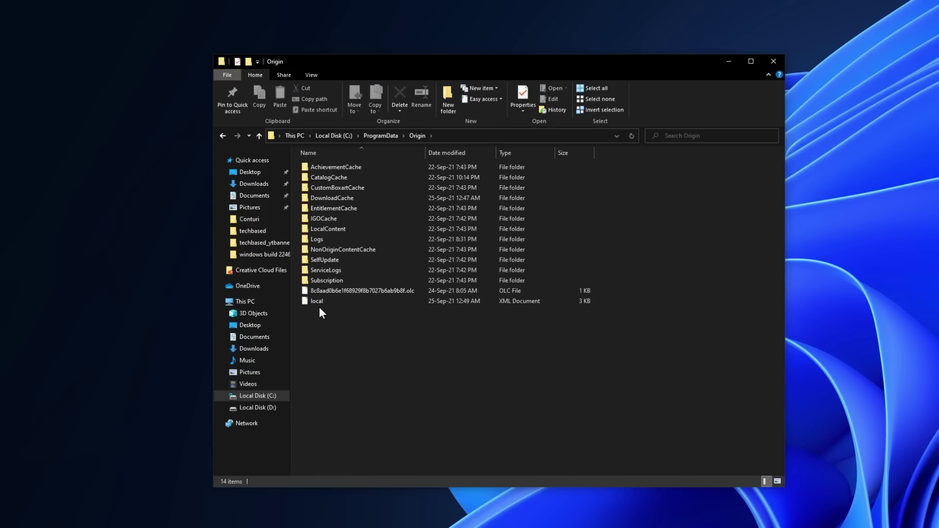
- Permanently delete the 13 items other than LocalContent, granting admin permission
{"action": "left_click", "coordinate": [318, 230]}
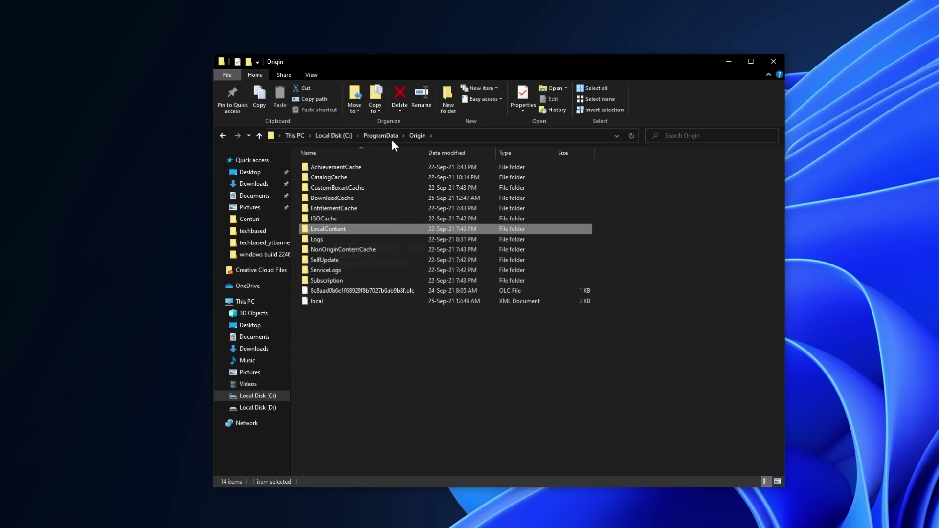
{"action": "left_click", "coordinate": [376, 334]}
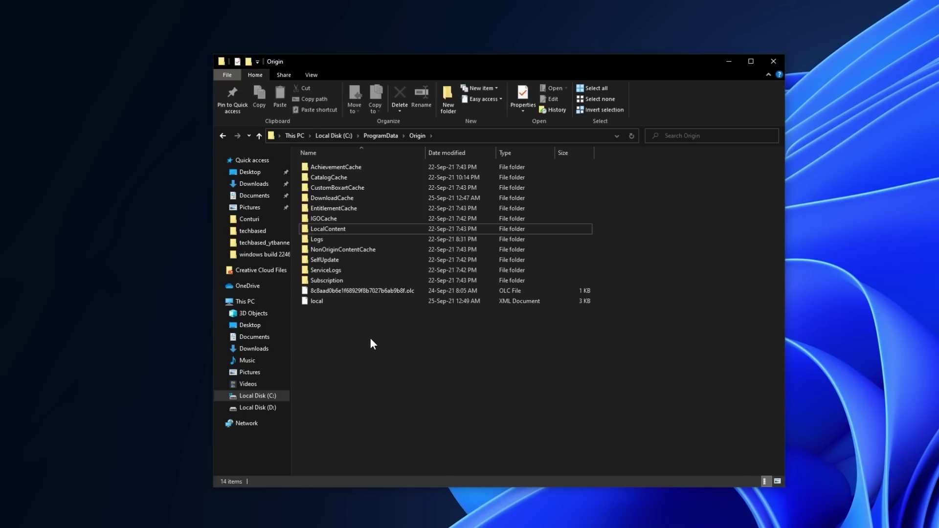
{"action": "left_click", "coordinate": [328, 230]}
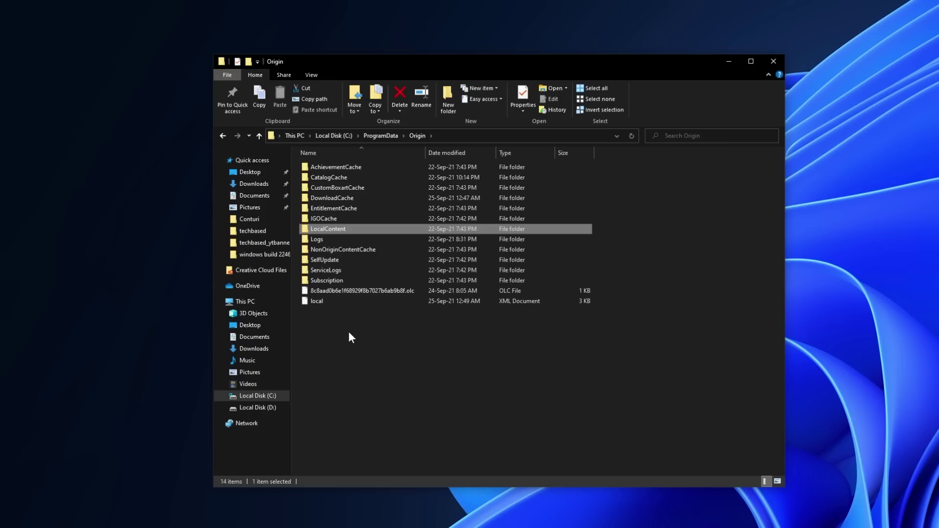
{"action": "left_click", "coordinate": [328, 328]}
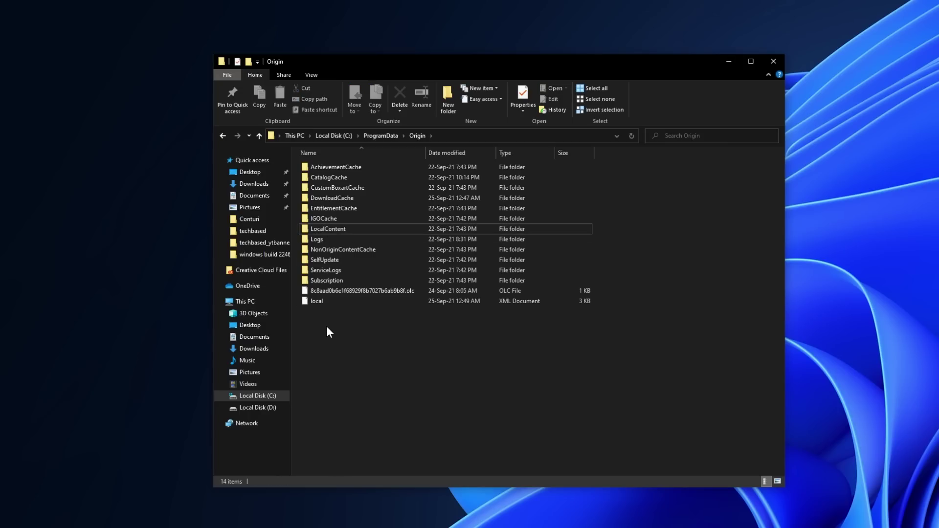
{"action": "left_click_drag", "start_coordinate": [326, 327], "coordinate": [333, 229]}
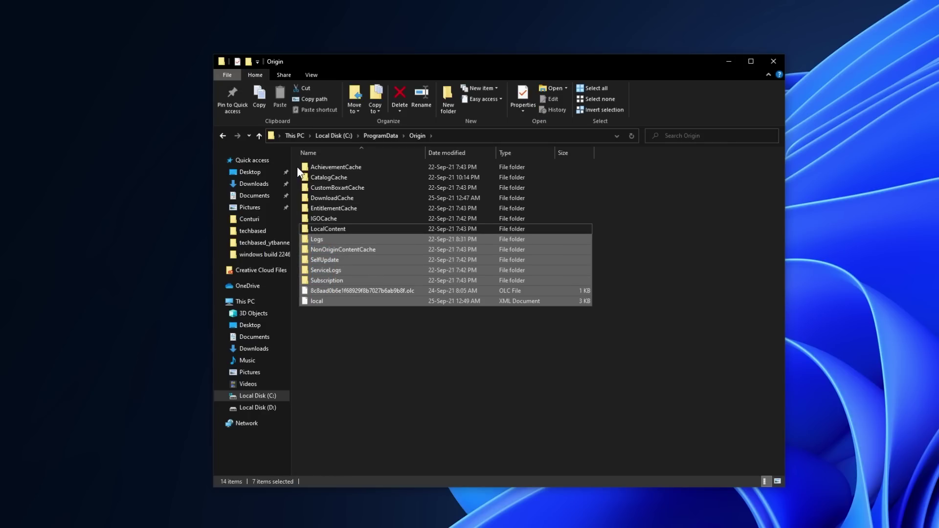
{"action": "left_click_drag", "start_coordinate": [297, 167], "coordinate": [335, 215]}
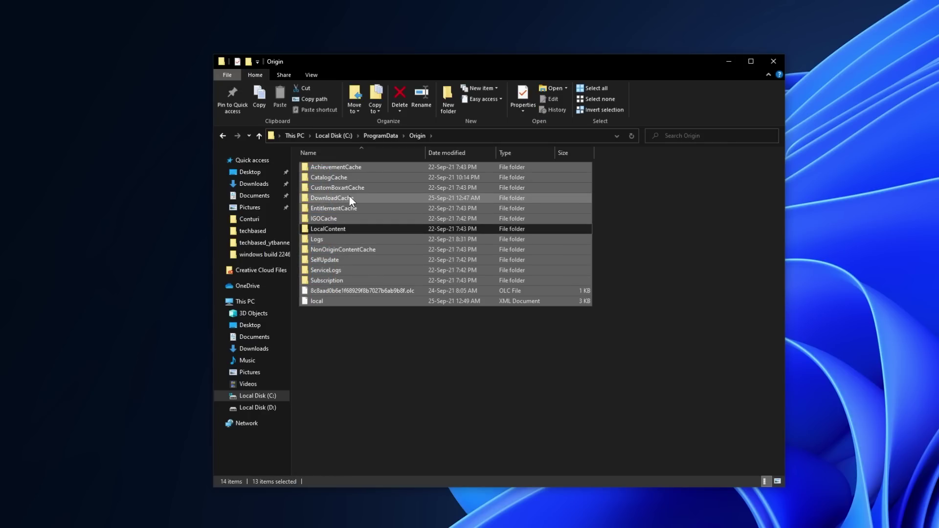
{"action": "key", "text": "shift+Delete"}
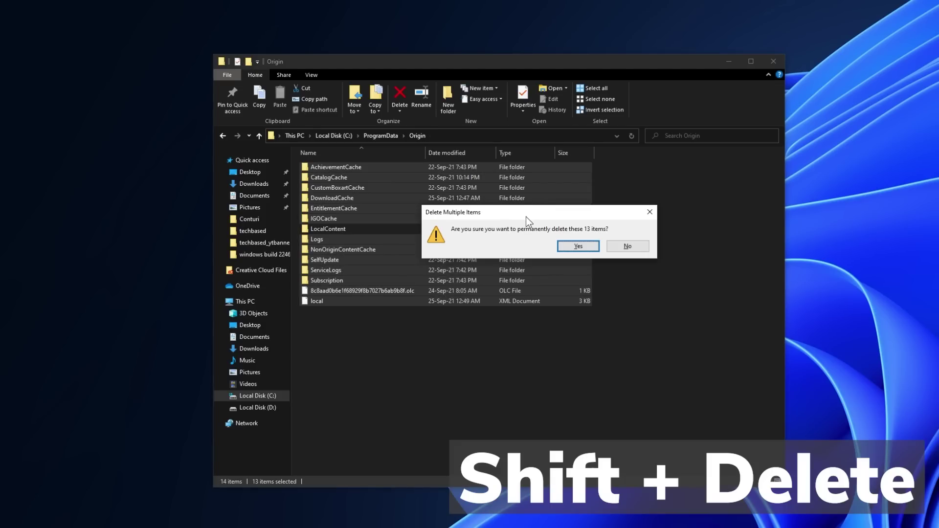
{"action": "left_click", "coordinate": [573, 245]}
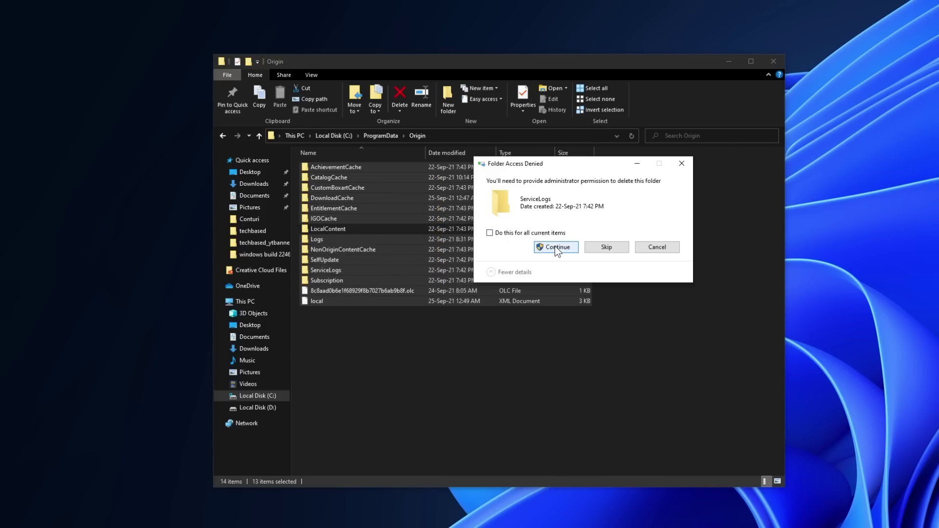
{"action": "left_click", "coordinate": [554, 246]}
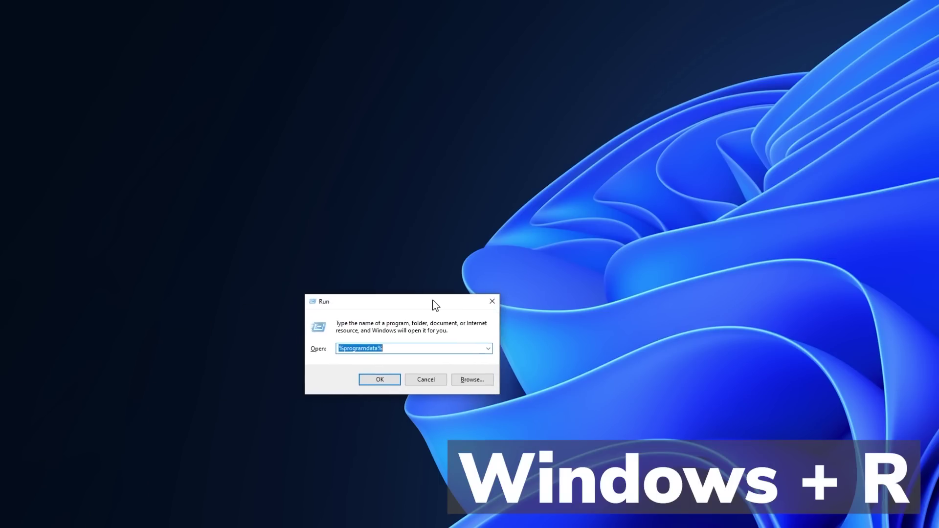
- Open the Roaming app data folder by running %appdata
{"action": "left_click_drag", "start_coordinate": [433, 300], "coordinate": [448, 300]}
{"action": "type", "text": "%programdata%"}
{"action": "left_click_drag", "start_coordinate": [375, 350], "coordinate": [353, 350]}
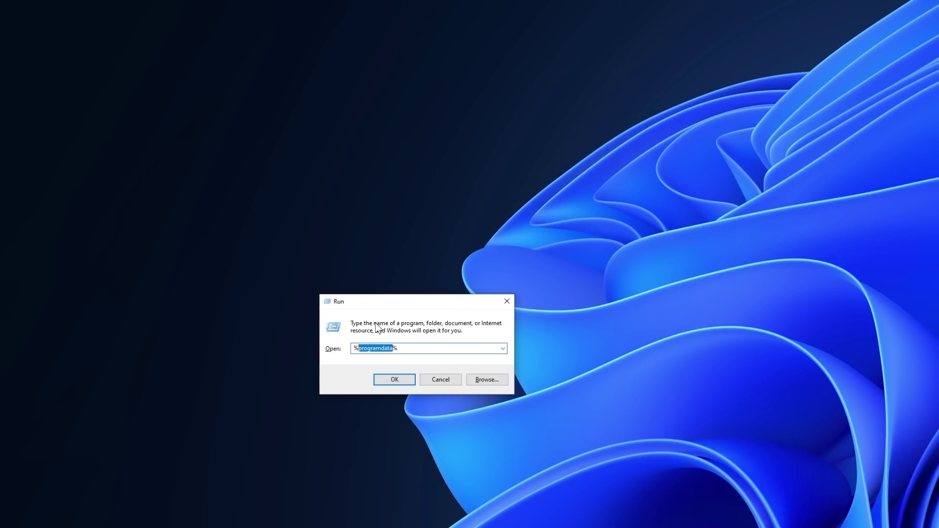
{"action": "type", "text": "%appdata"}
{"action": "key", "text": "Return"}
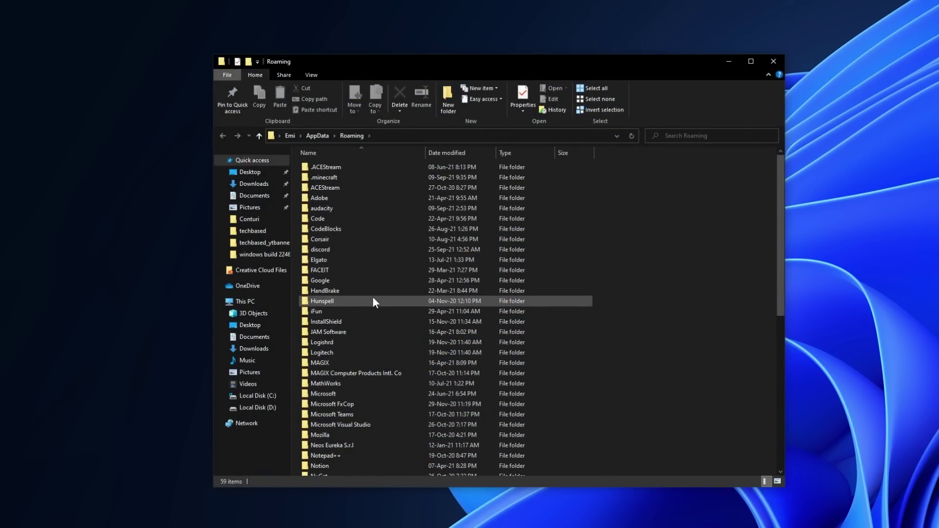
- Find the Origin folder in Roaming, cancelling an accidental deletion of the OBS folder
{"action": "scroll", "coordinate": [373, 298], "scroll_direction": "down", "scroll_amount": 2}
{"action": "scroll", "coordinate": [360, 305], "scroll_direction": "down", "scroll_amount": 4}
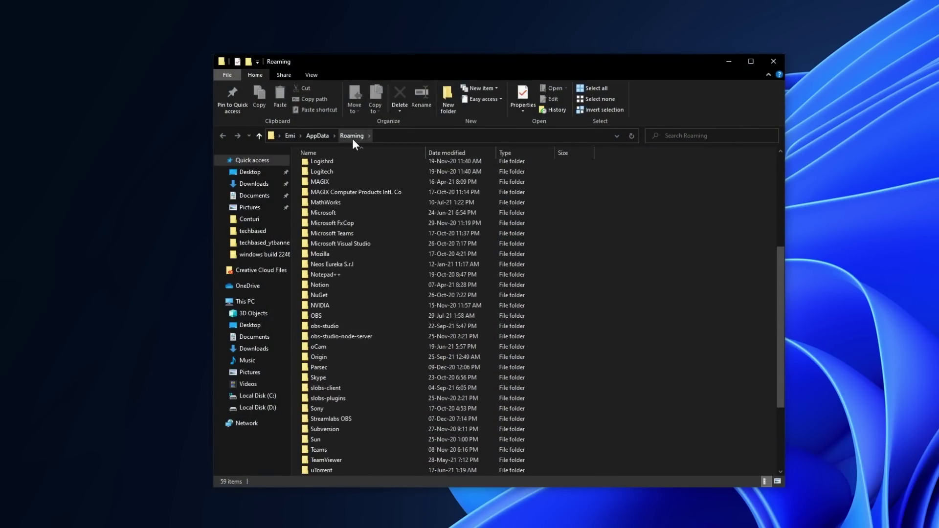
{"action": "left_click", "coordinate": [348, 318]}
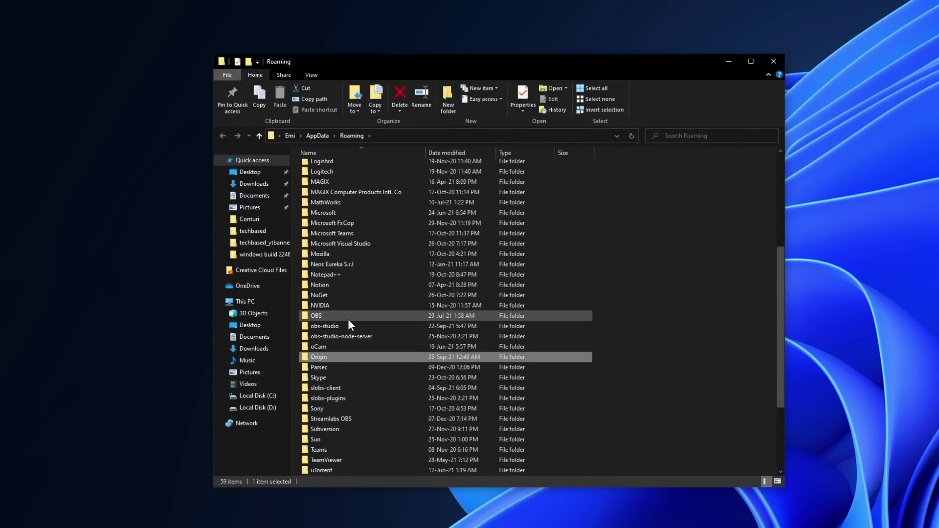
{"action": "key", "text": "Delete"}
{"action": "key", "text": "Escape"}
{"action": "left_click", "coordinate": [332, 359]}
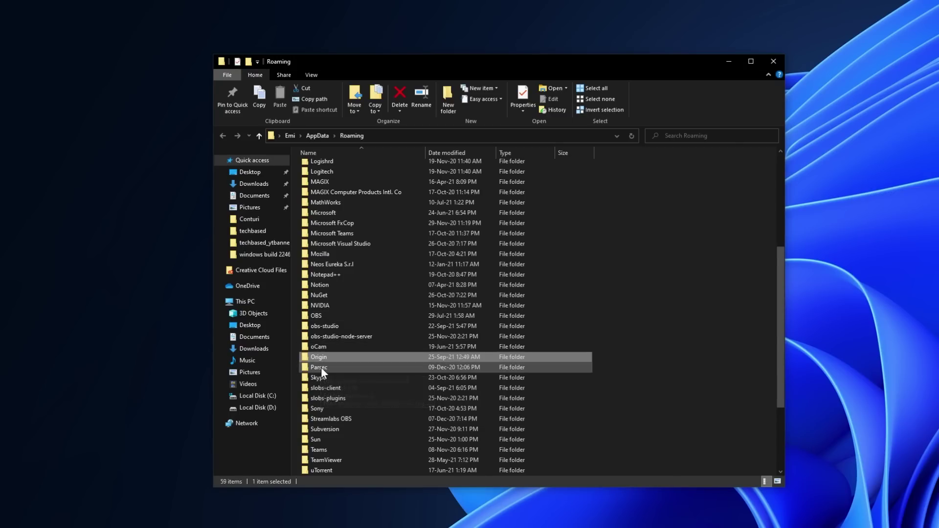
- Delete the Origin folder from AppData\Local and confirm the deletion
{"action": "left_click", "coordinate": [322, 139]}
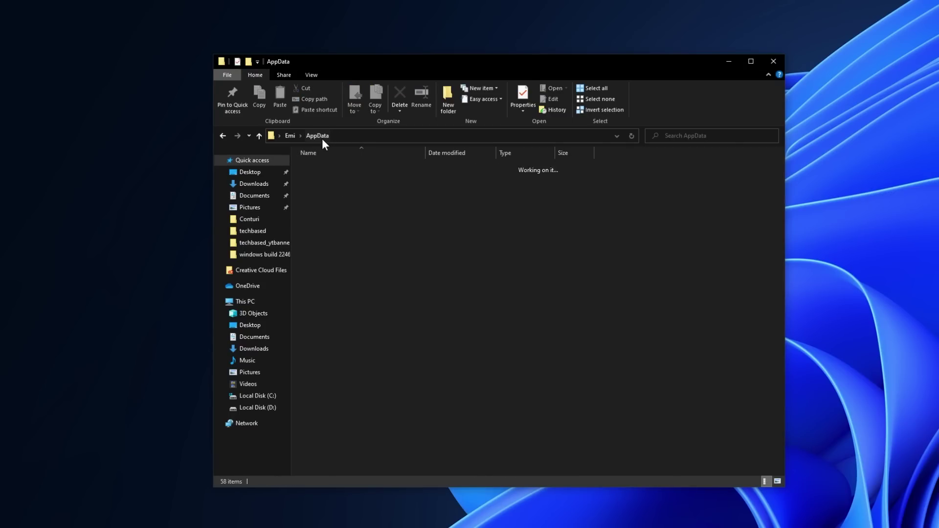
{"action": "double_click", "coordinate": [329, 179]}
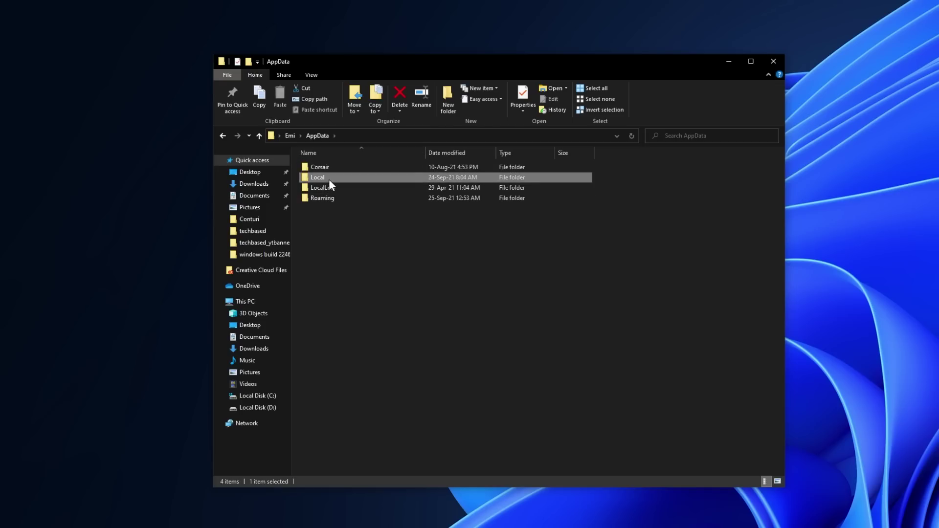
{"action": "scroll", "coordinate": [348, 331], "scroll_direction": "down", "scroll_amount": 3}
{"action": "scroll", "coordinate": [348, 332], "scroll_direction": "down", "scroll_amount": 2}
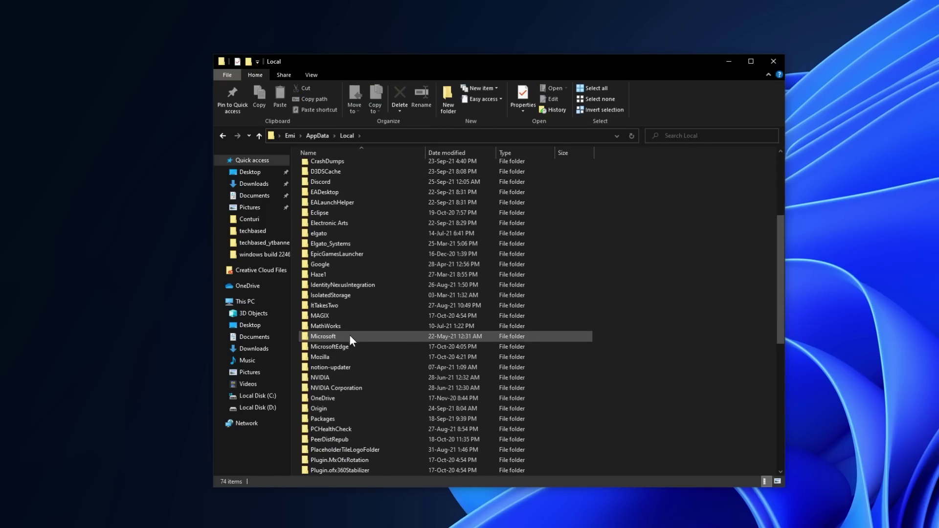
{"action": "left_click", "coordinate": [346, 407]}
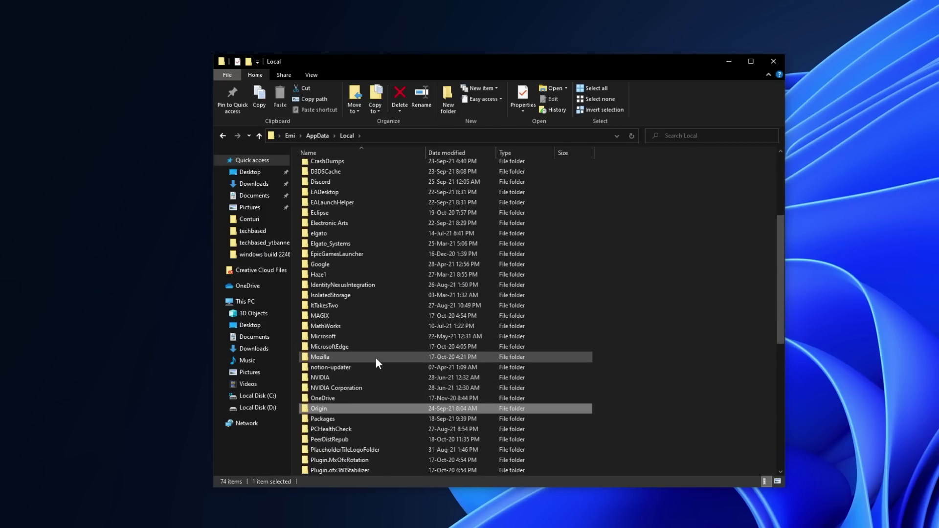
{"action": "key", "text": "Delete"}
{"action": "key", "text": "Return"}
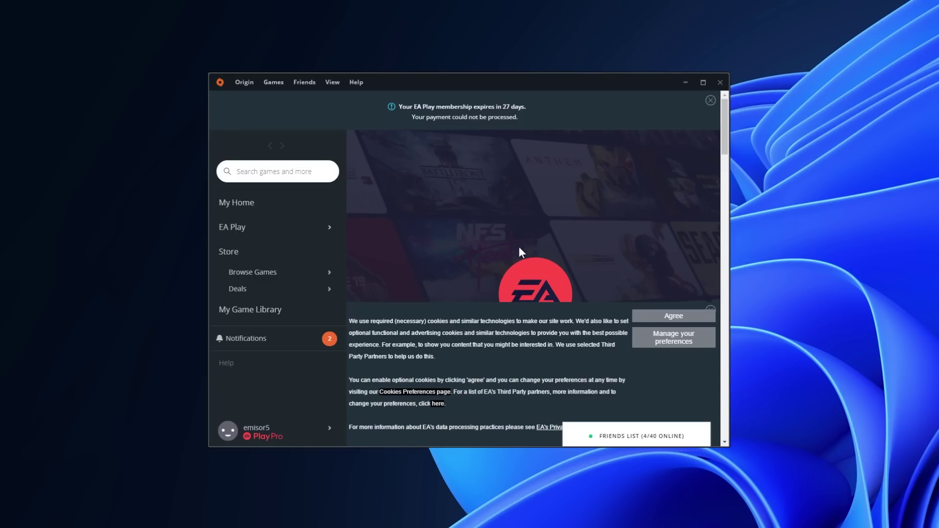
- Accept cookies, save Romania as store region, and play FIFA 22 from the library
{"action": "left_click", "coordinate": [664, 316]}
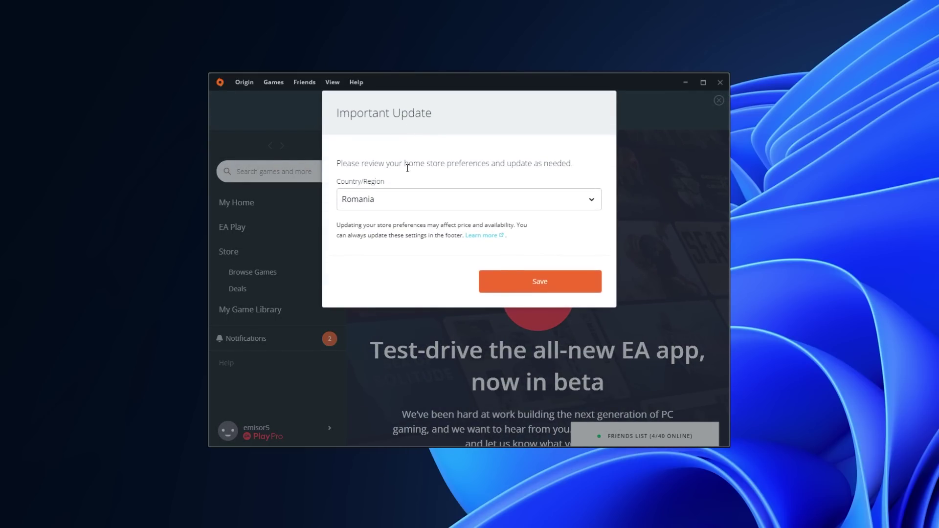
{"action": "left_click", "coordinate": [537, 281]}
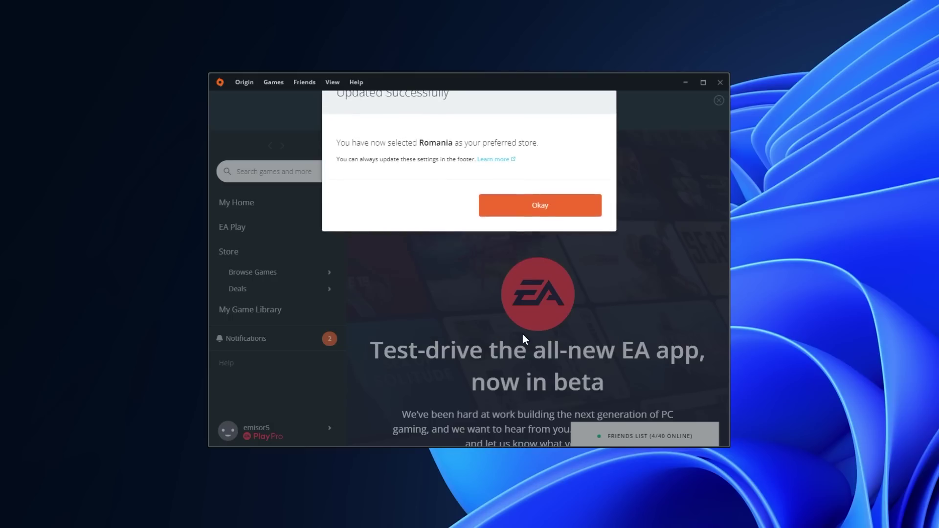
{"action": "left_click", "coordinate": [488, 376]}
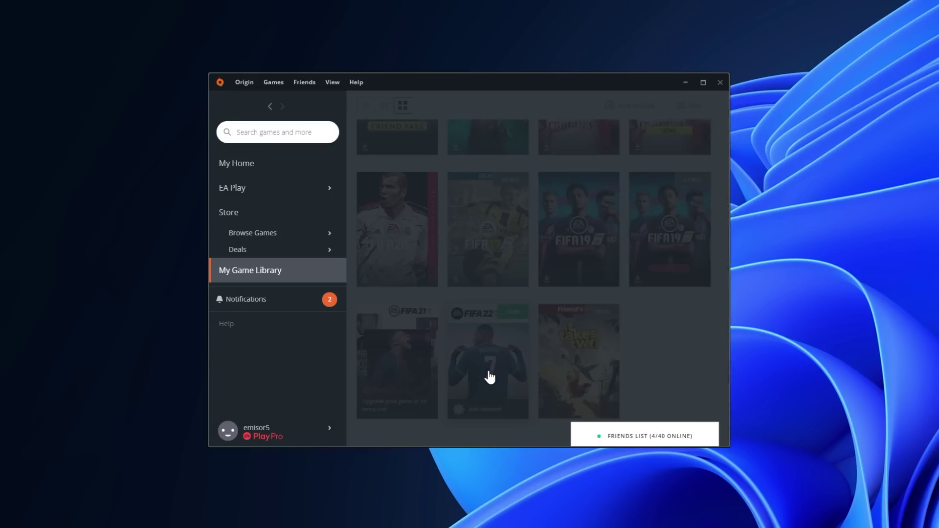
{"action": "left_click", "coordinate": [576, 258]}
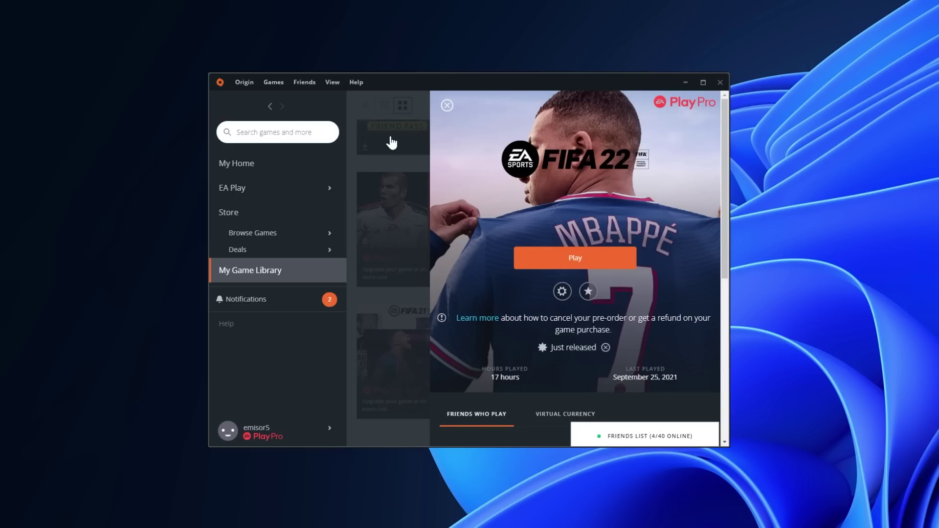
- Switch Origin offline, launch and close FIFA 22's launcher, then go back online
{"action": "left_click", "coordinate": [243, 83]}
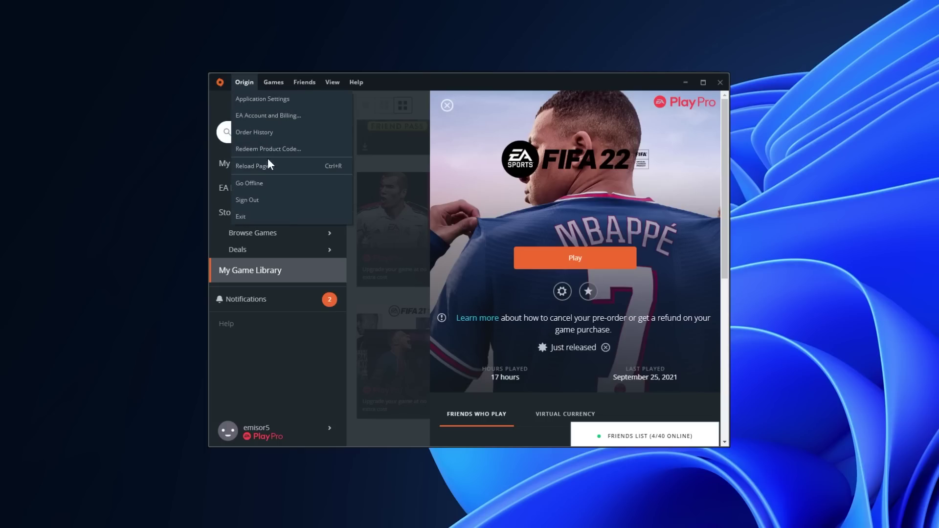
{"action": "left_click", "coordinate": [273, 182]}
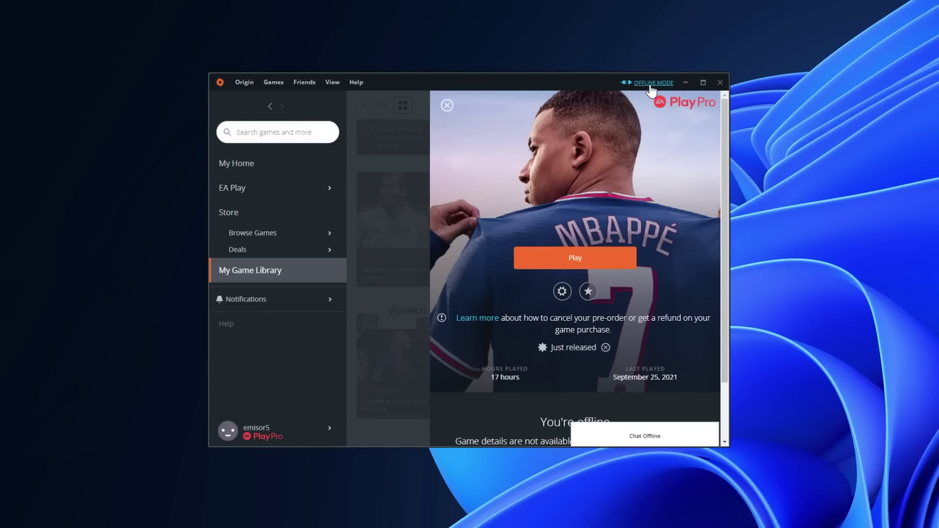
{"action": "left_click", "coordinate": [579, 259]}
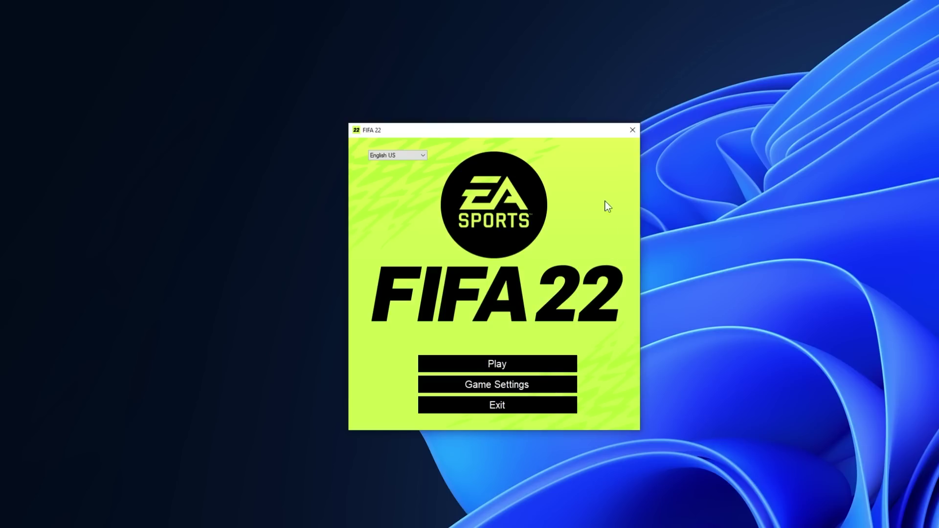
{"action": "left_click", "coordinate": [633, 130]}
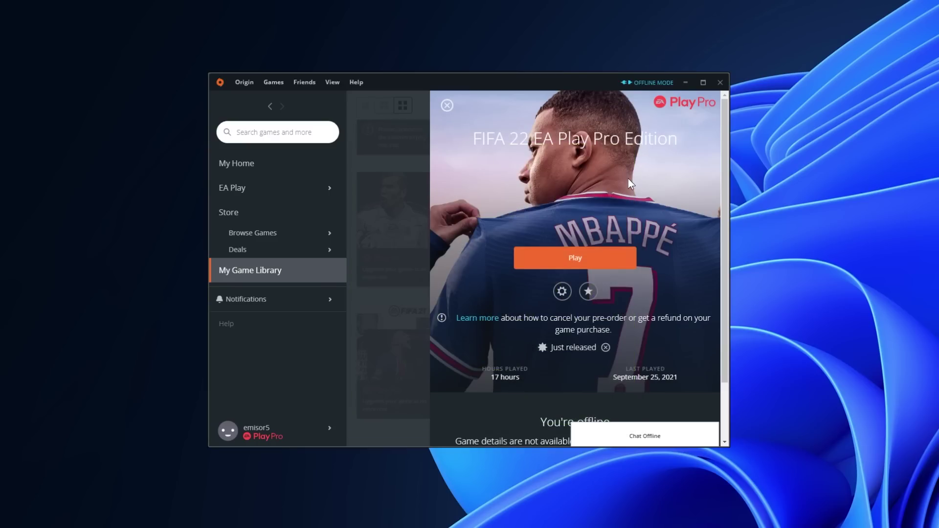
{"action": "left_click", "coordinate": [651, 82]}
{"action": "left_click", "coordinate": [631, 206]}
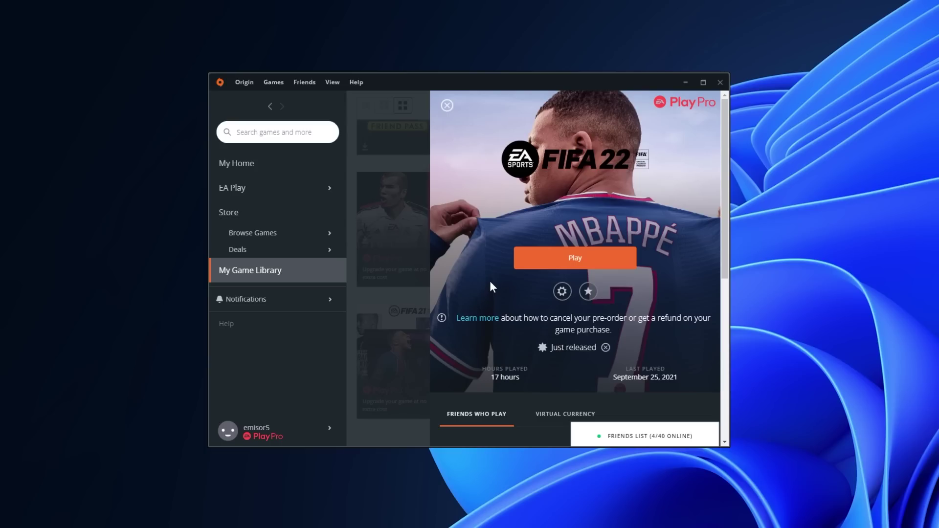
- Close the FIFA 22 details with Esc and dismiss a game tile's context menu
{"action": "key", "text": "Escape"}
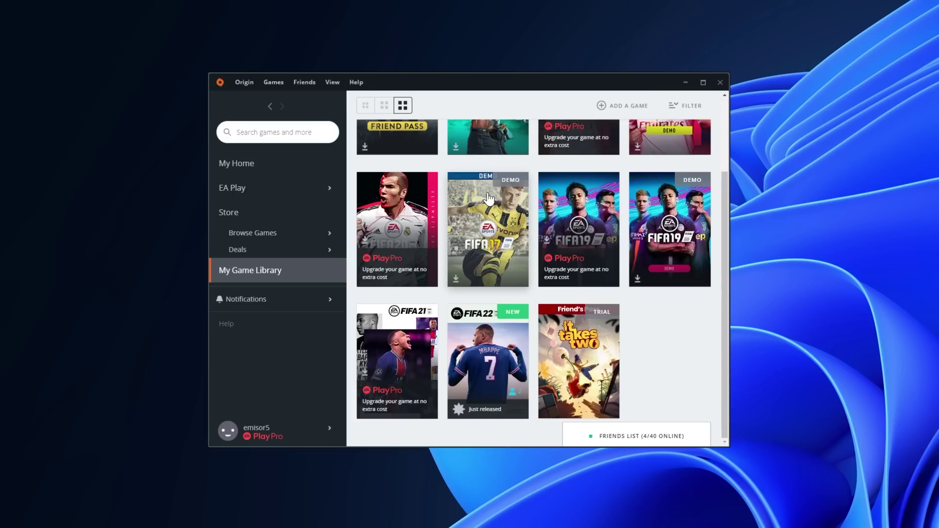
{"action": "right_click", "coordinate": [487, 197]}
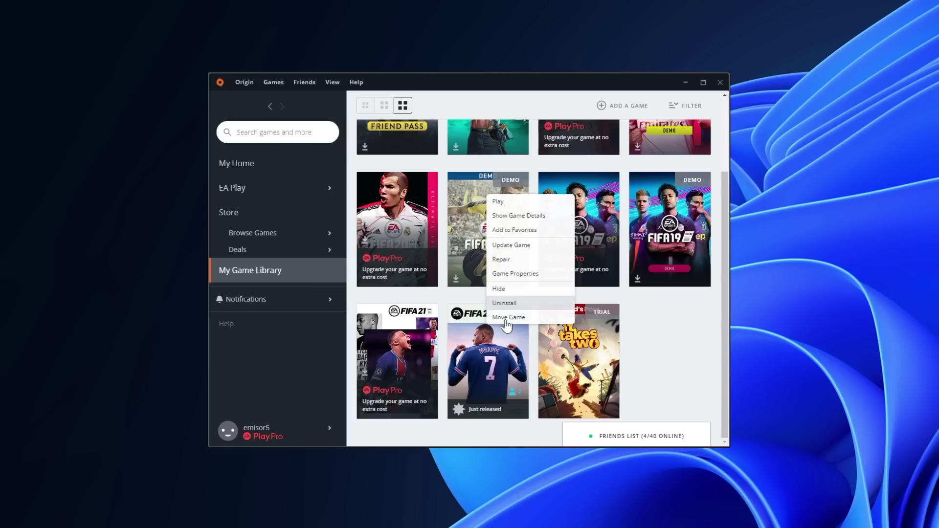
{"action": "left_click", "coordinate": [487, 430]}
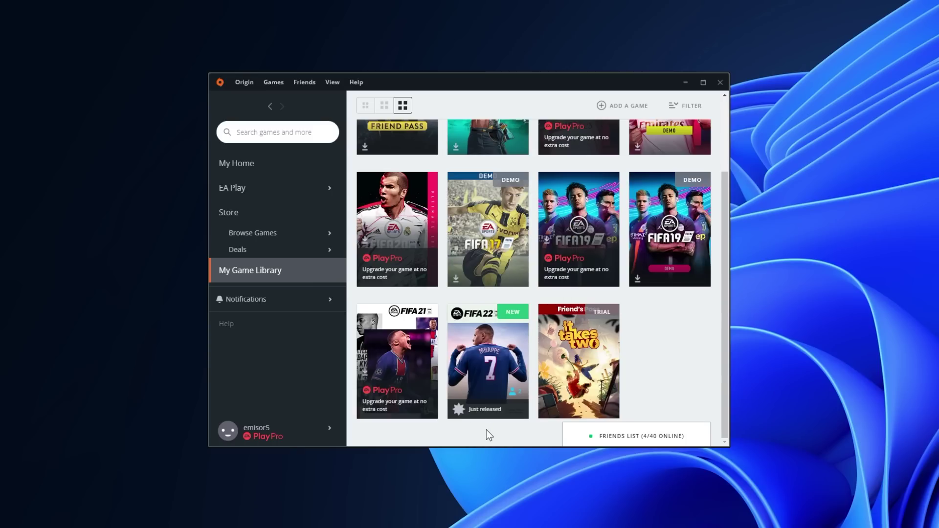